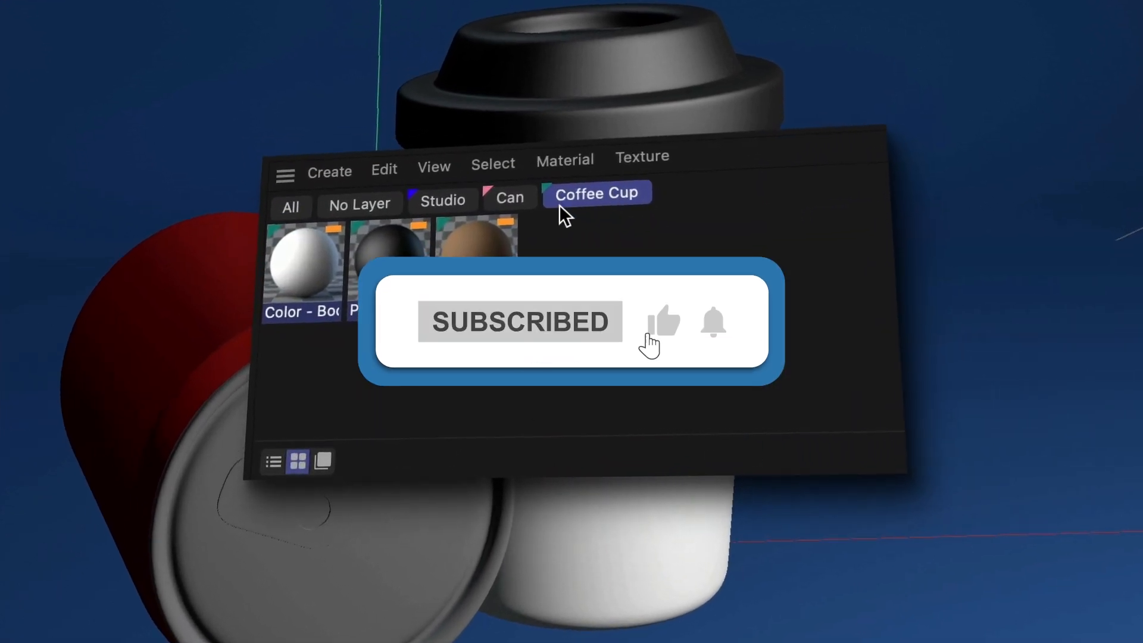
{"action": "left_click", "coordinate": [505, 199]}
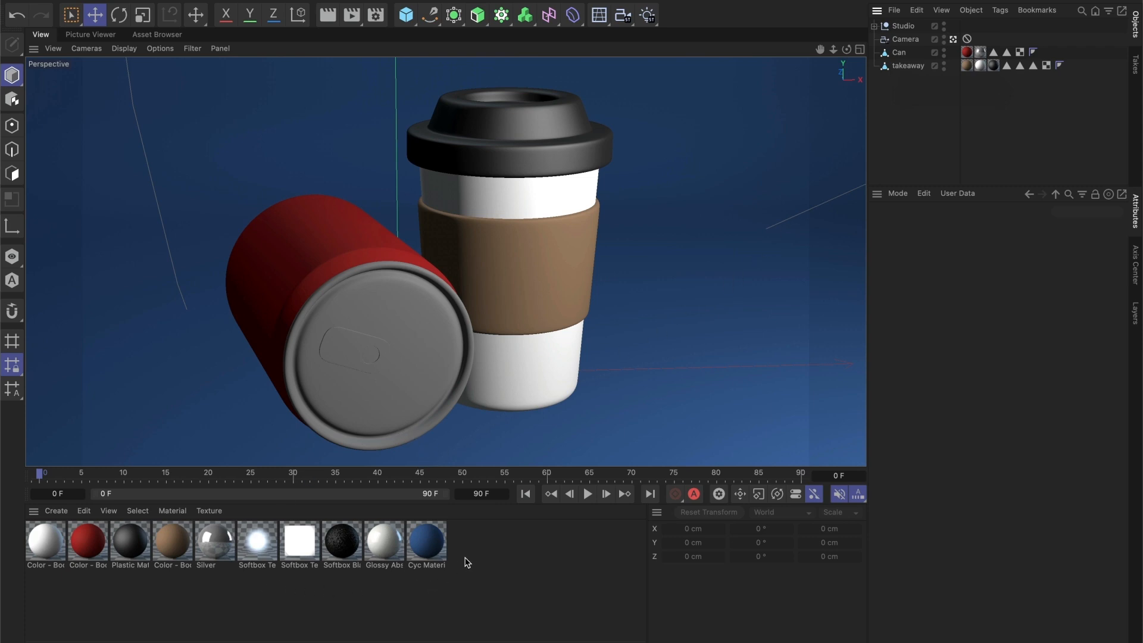
Step: Add the five studio materials, from the softbox textures to the Cyc material, to a new layer and show only that layer's materials
{"action": "left_click_drag", "start_coordinate": [413, 556], "coordinate": [259, 573]}
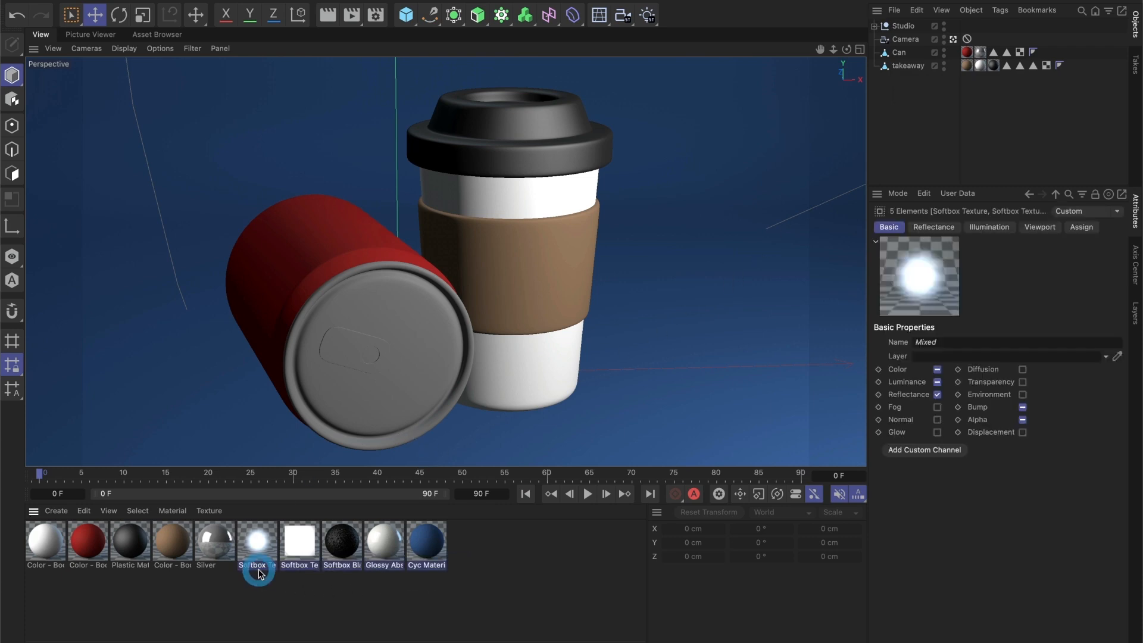
{"action": "right_click", "coordinate": [338, 553]}
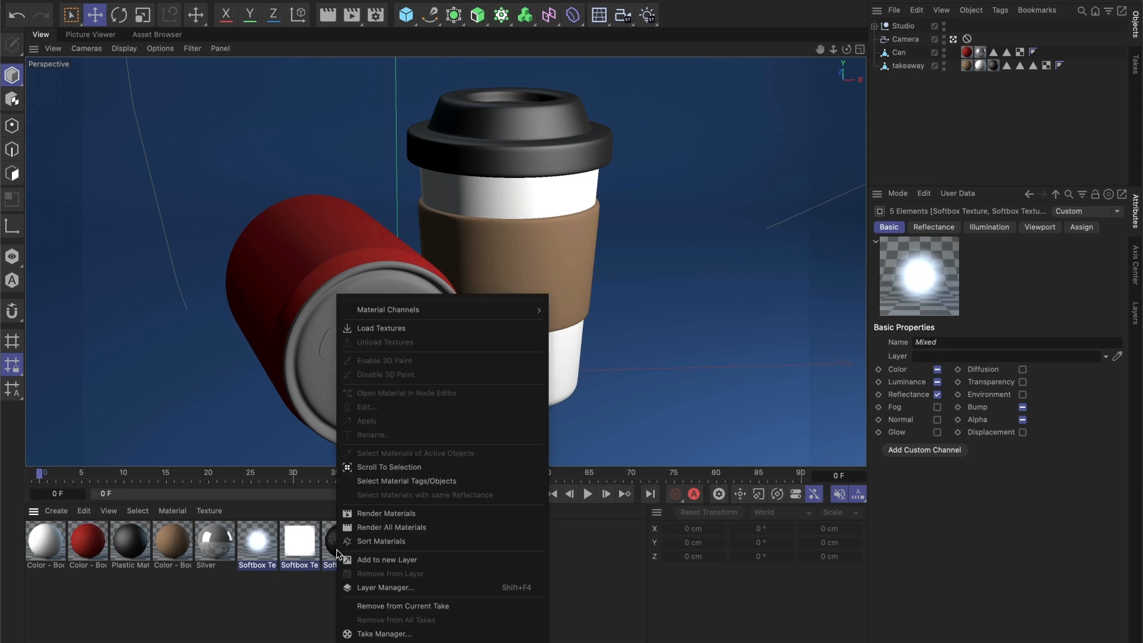
{"action": "left_click", "coordinate": [345, 560]}
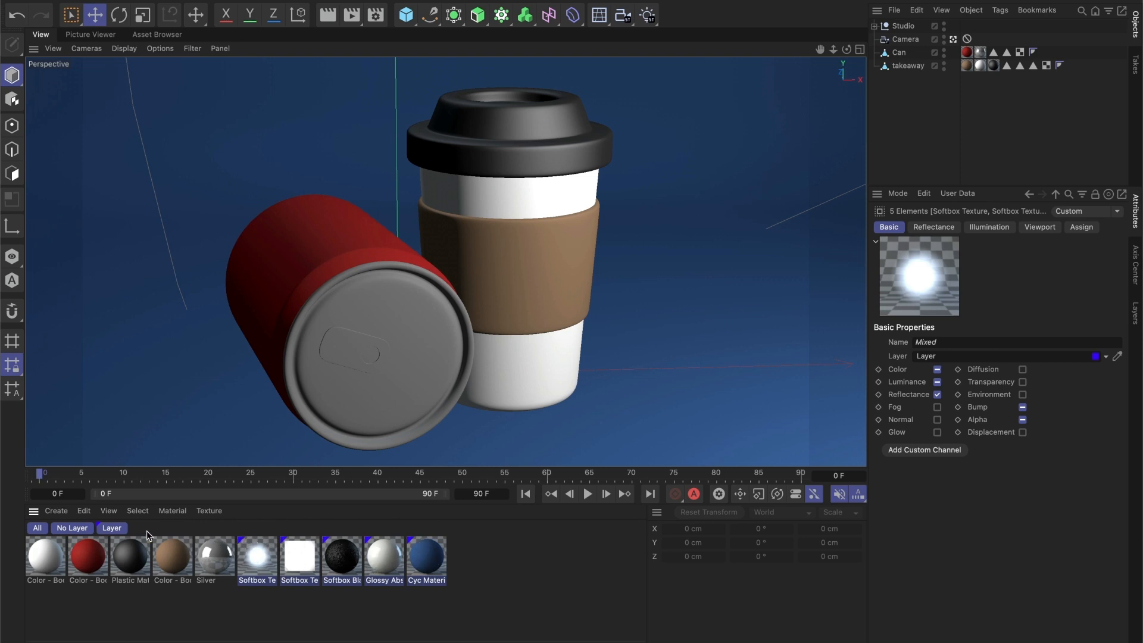
{"action": "left_click", "coordinate": [113, 528]}
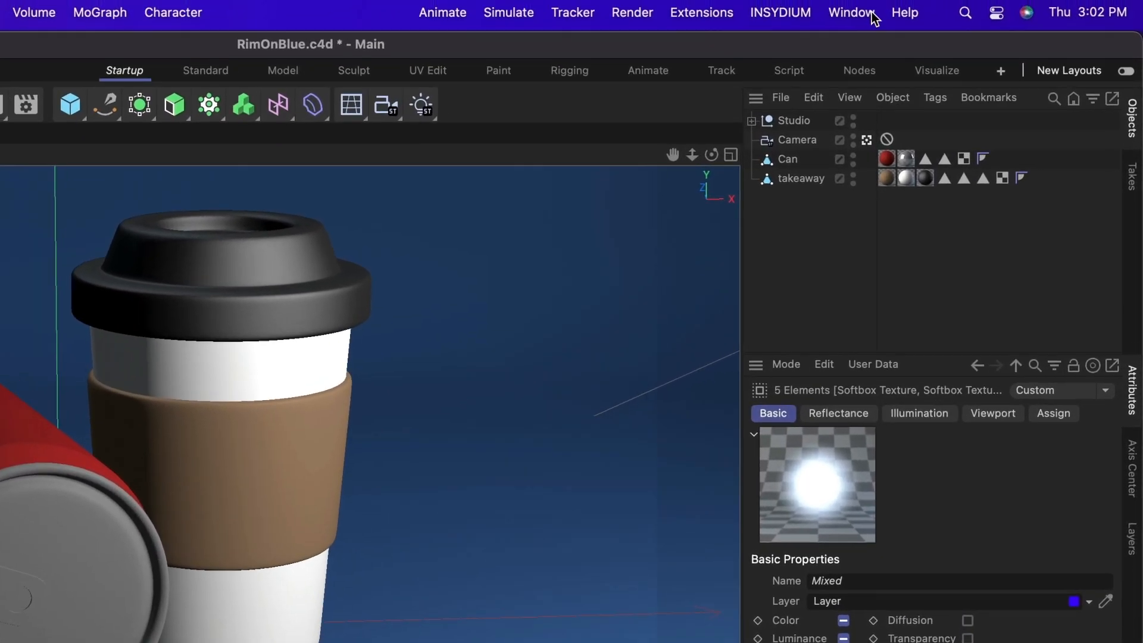
Step: Open the Layer Manager and rename the new material layer to Studio
{"action": "left_click", "coordinate": [864, 19]}
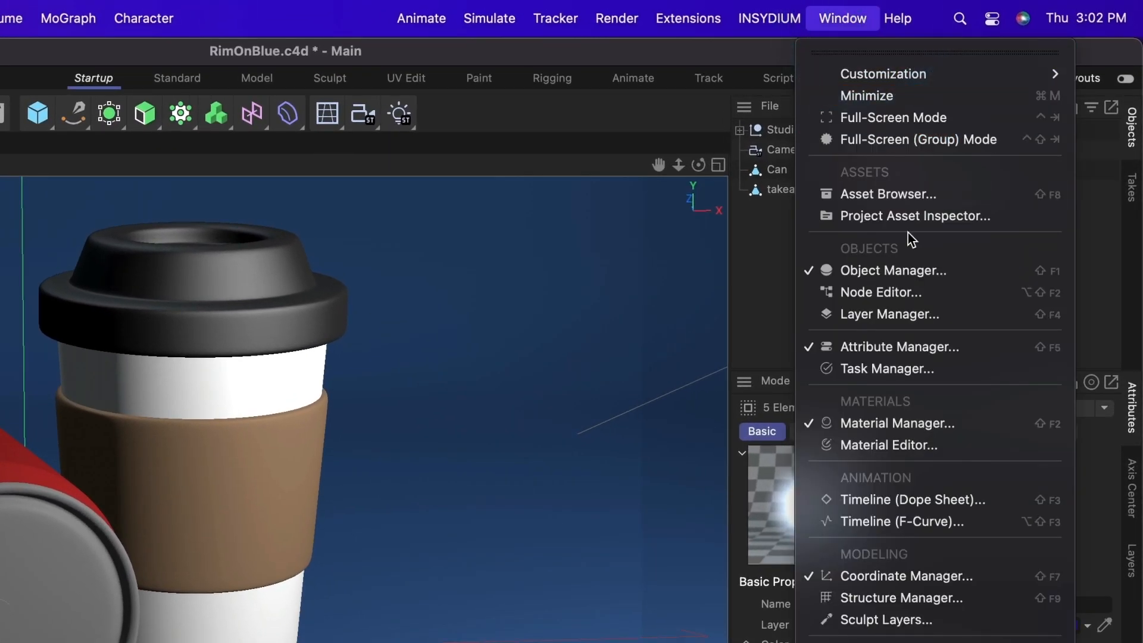
{"action": "left_click", "coordinate": [947, 310]}
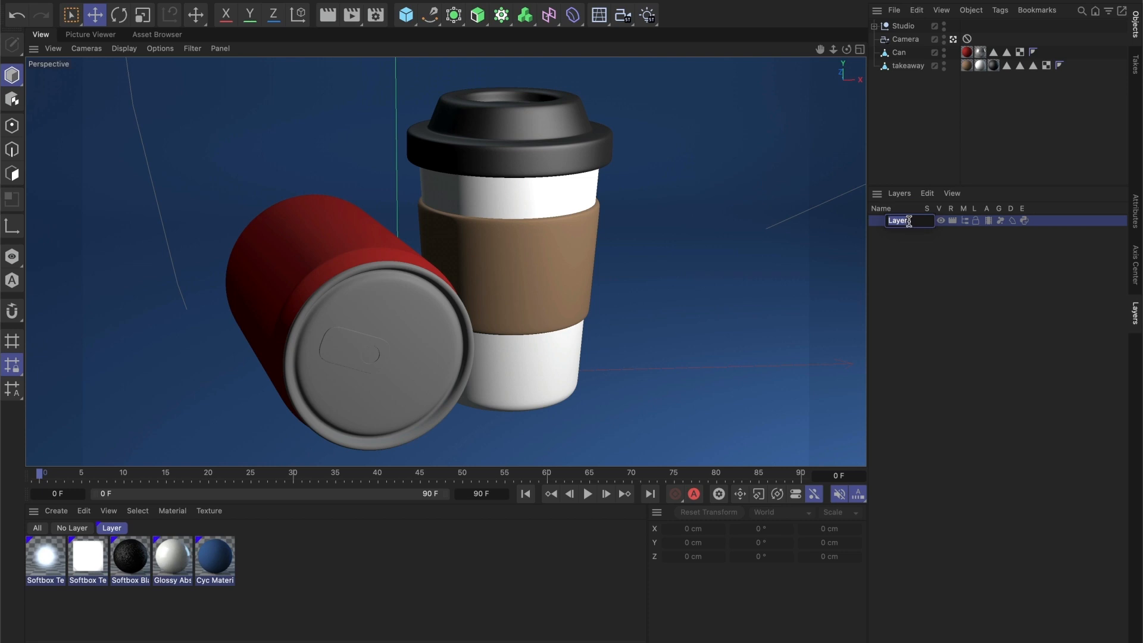
{"action": "type", "text": "Studio"}
{"action": "key", "text": "Return"}
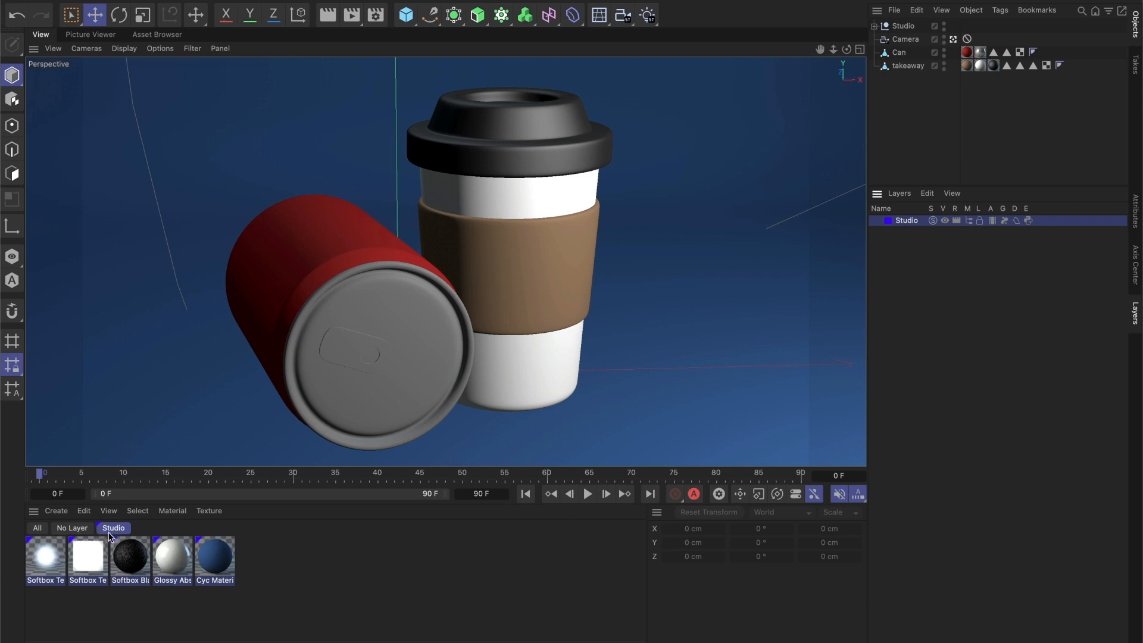
Step: Show all materials and add the can's red color material and Silver to a new layer
{"action": "left_click", "coordinate": [69, 529]}
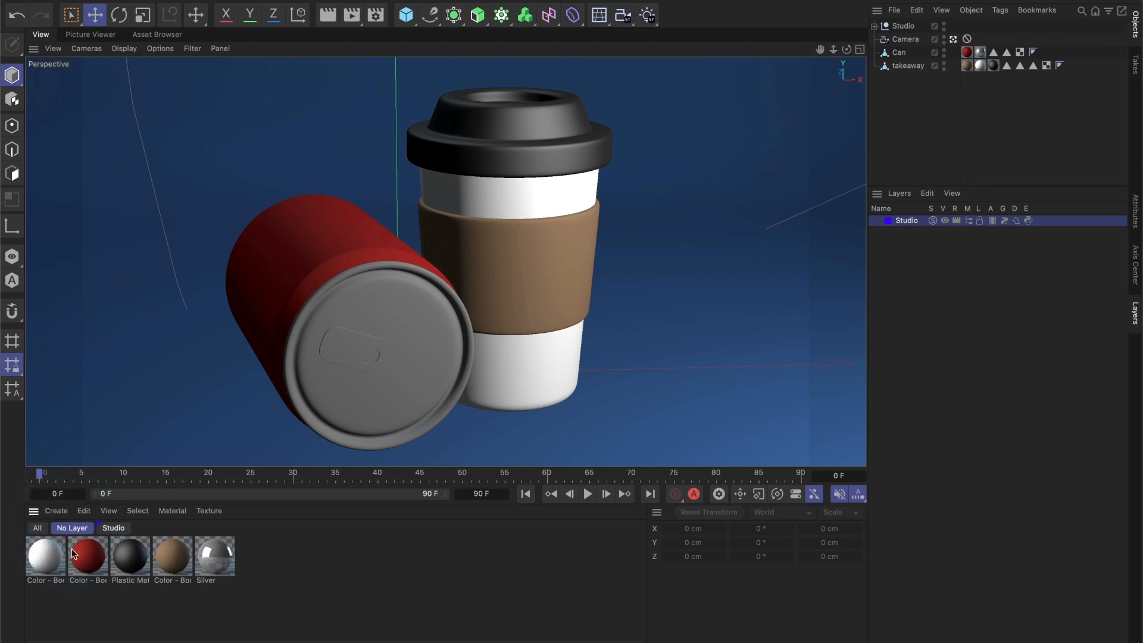
{"action": "left_click", "coordinate": [37, 528]}
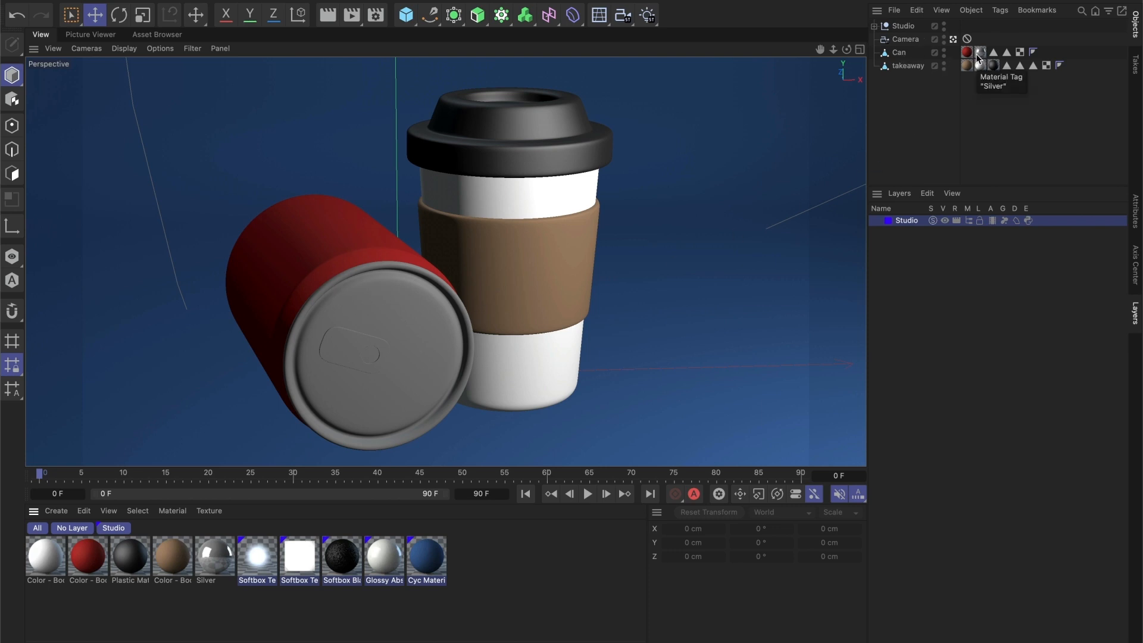
{"action": "left_click", "coordinate": [87, 562]}
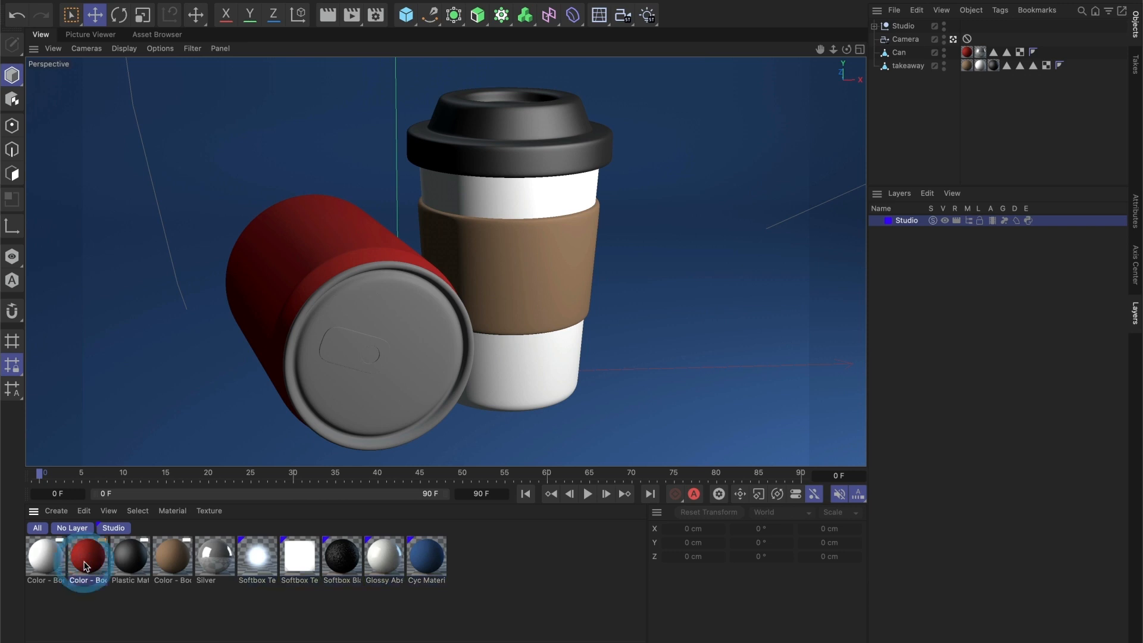
{"action": "left_click", "coordinate": [211, 563], "text": "shift"}
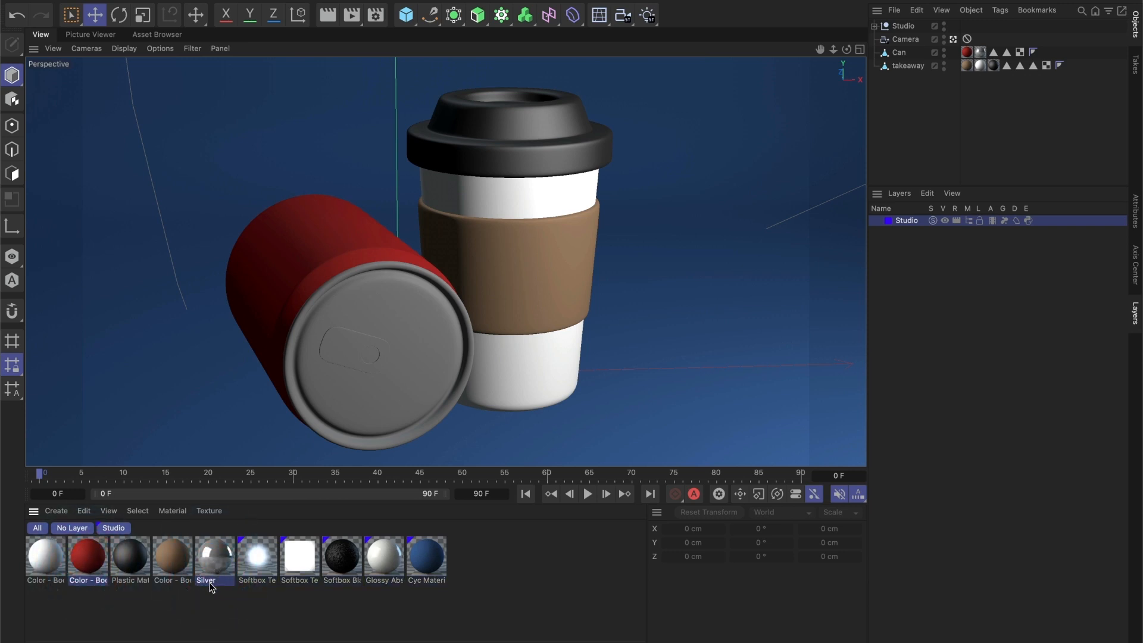
{"action": "right_click", "coordinate": [215, 566]}
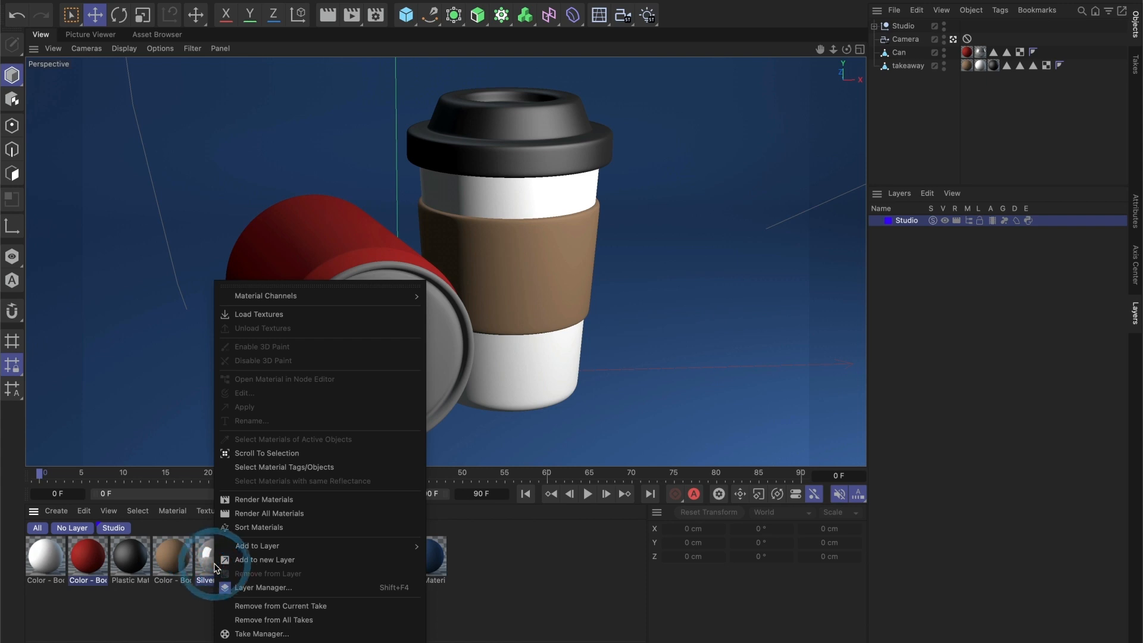
{"action": "mouse_move", "coordinate": [258, 549]}
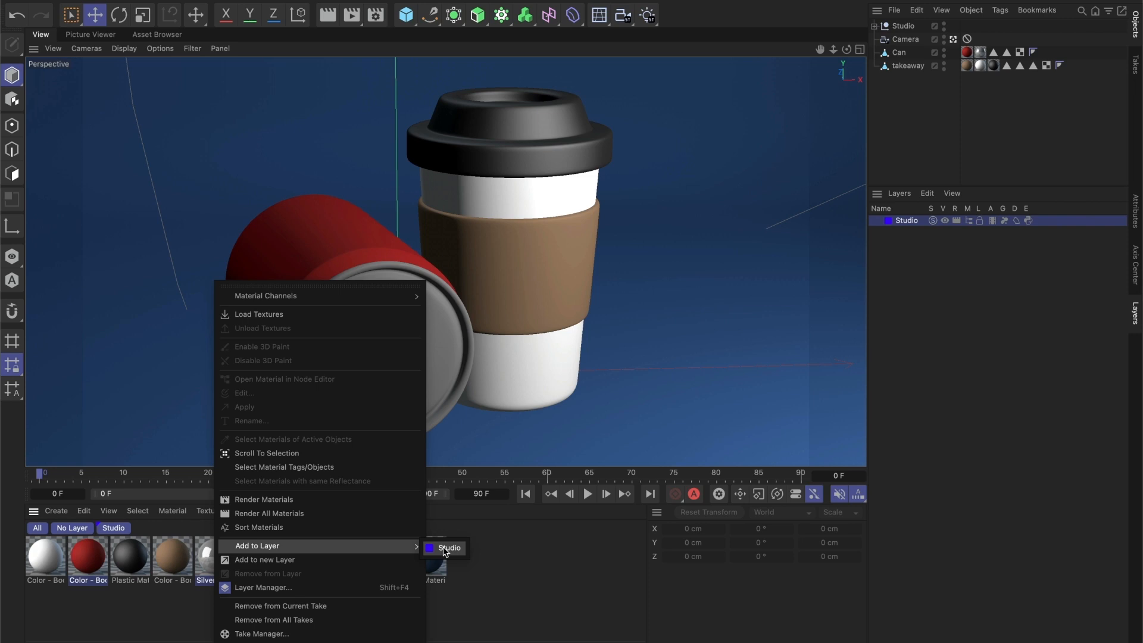
{"action": "left_click", "coordinate": [259, 561]}
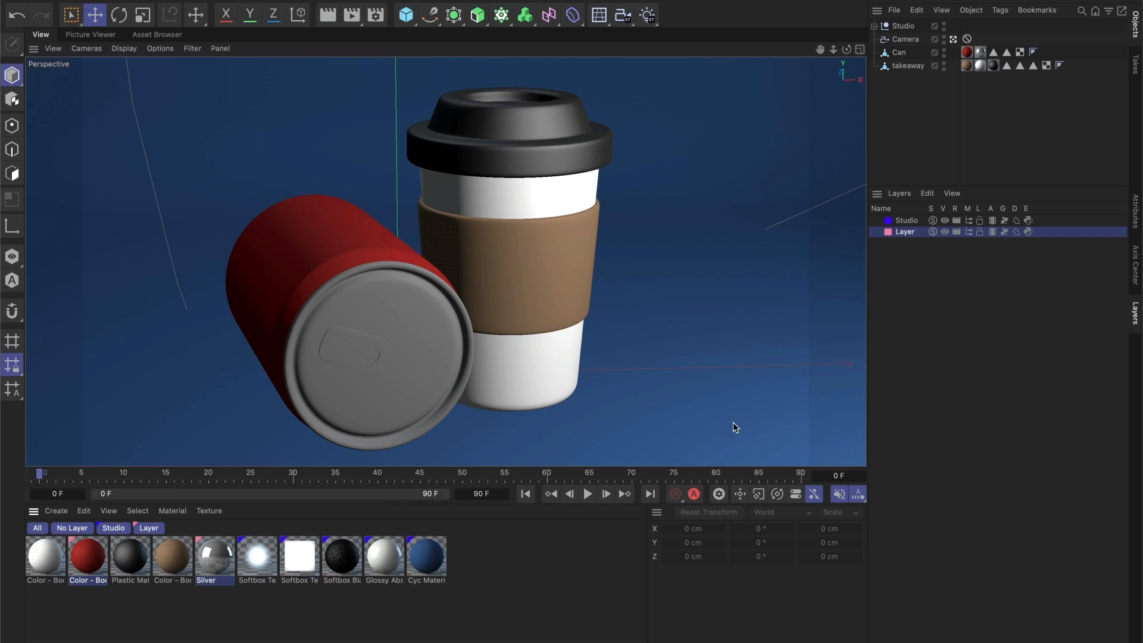
Step: Rename the layer holding the red and Silver materials to Can and show only its materials
{"action": "double_click", "coordinate": [905, 232]}
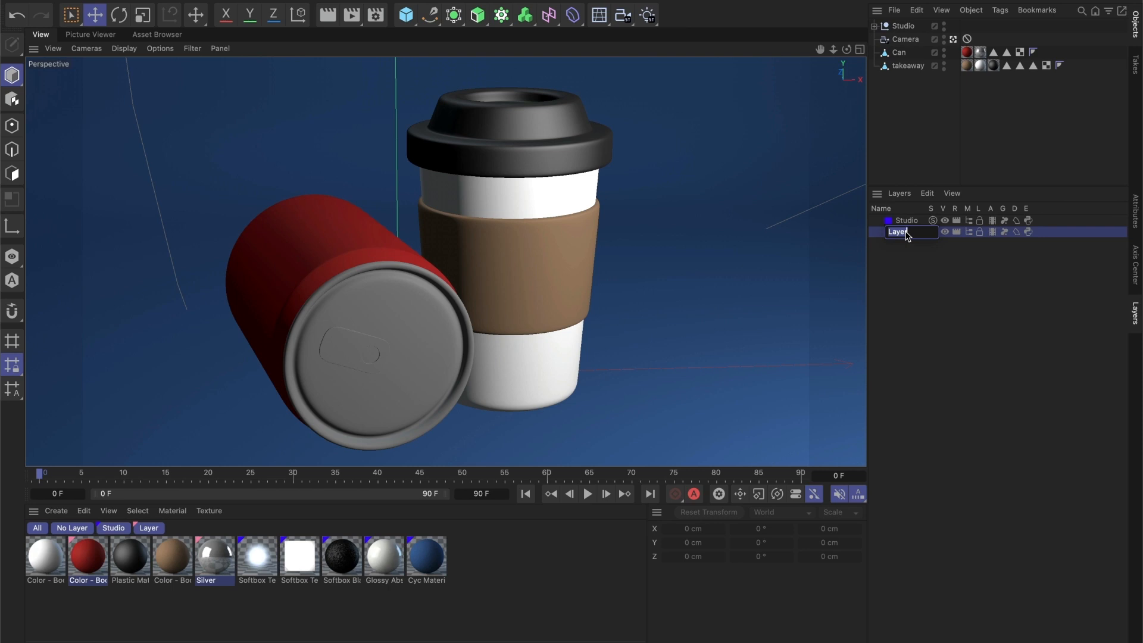
{"action": "type", "text": "Can"}
{"action": "key", "text": "Return"}
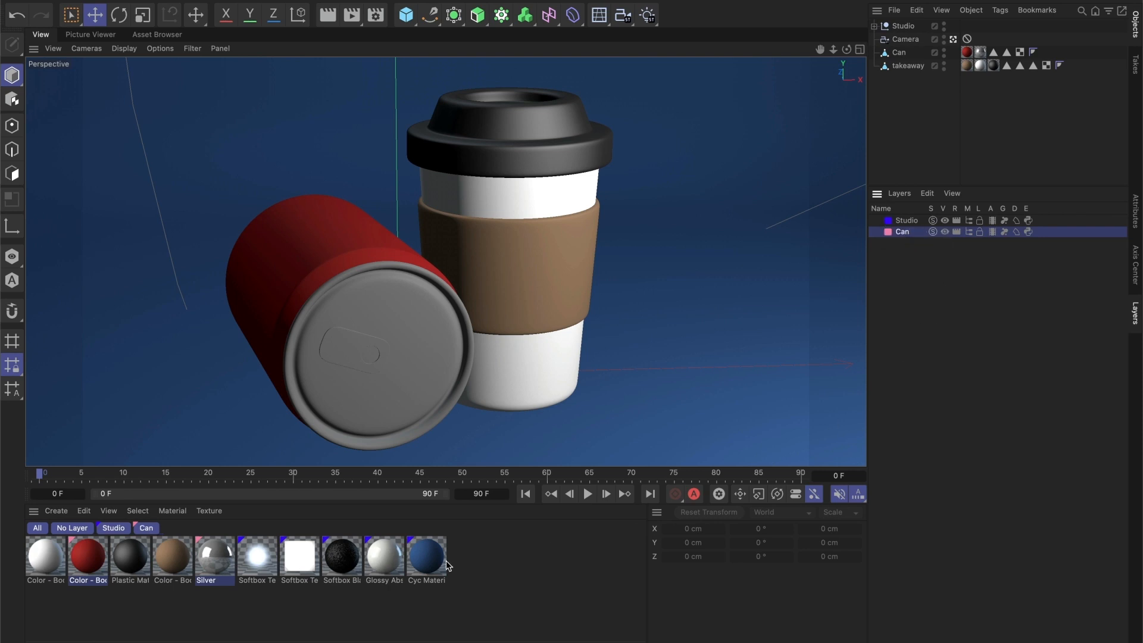
{"action": "left_click", "coordinate": [148, 528]}
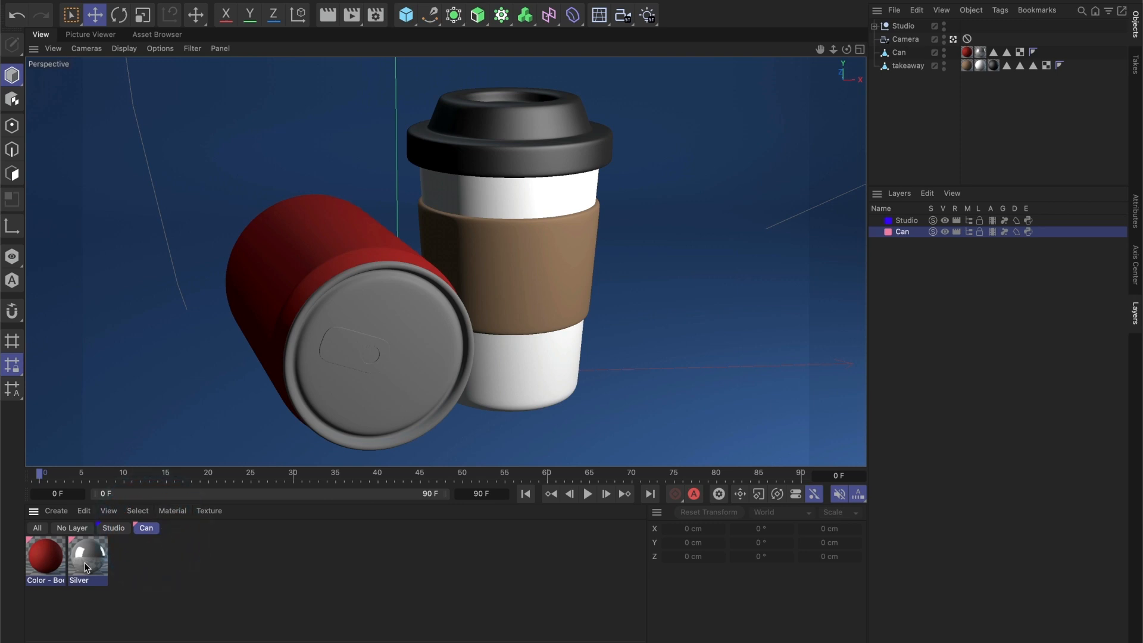
Step: Filter to the materials without a layer and add the remaining white, black plastic and brown ones to a new layer
{"action": "left_click", "coordinate": [81, 528]}
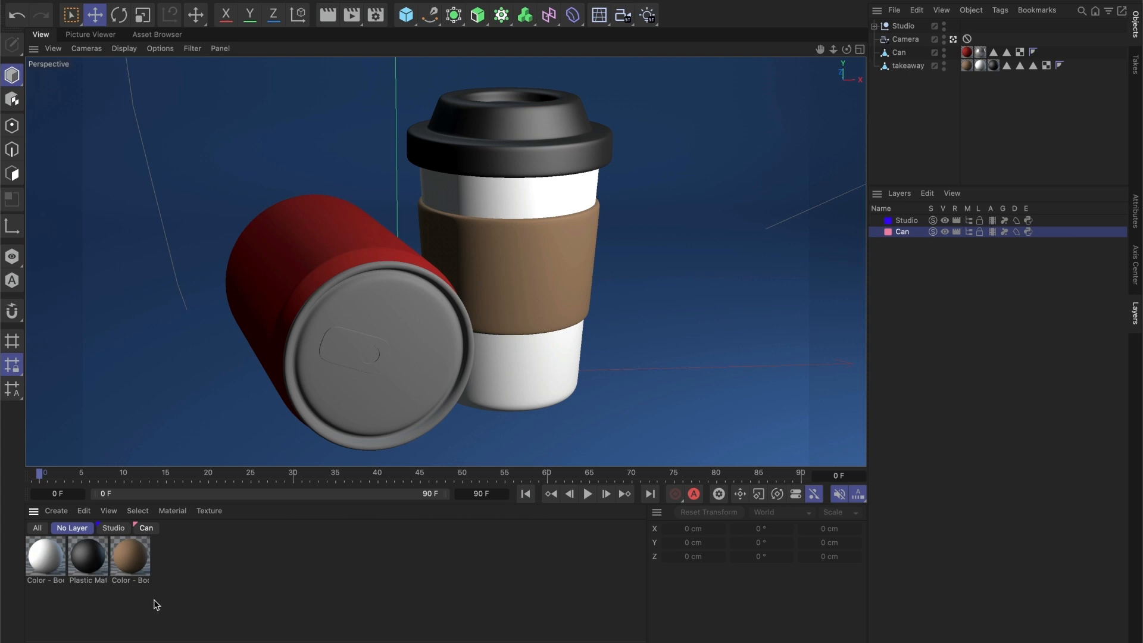
{"action": "left_click_drag", "start_coordinate": [154, 605], "coordinate": [45, 557]}
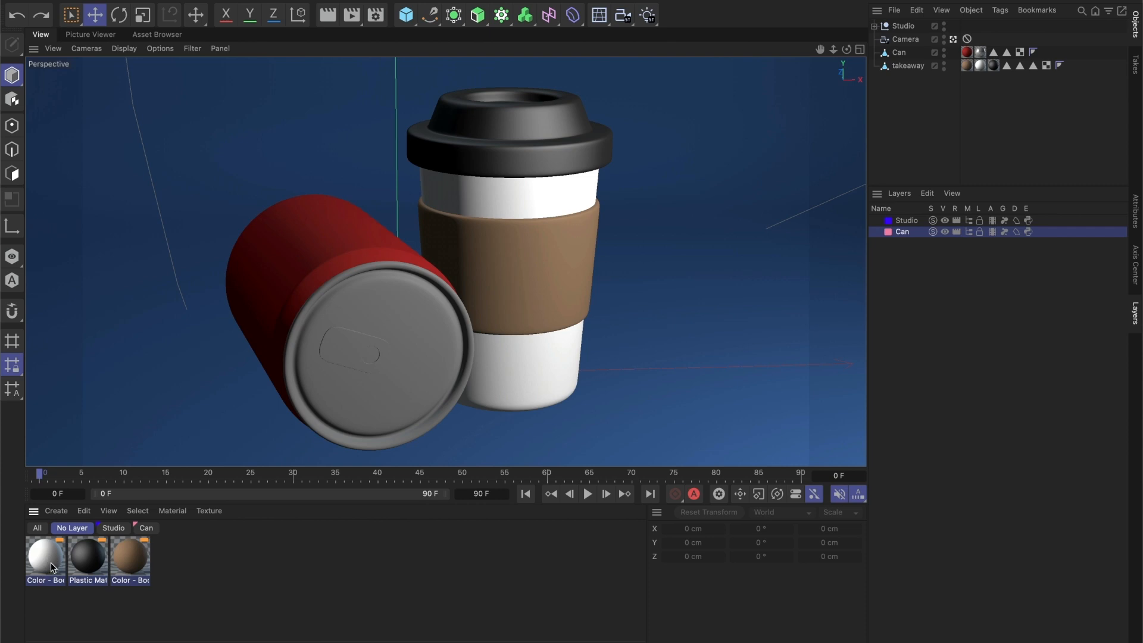
{"action": "right_click", "coordinate": [48, 566]}
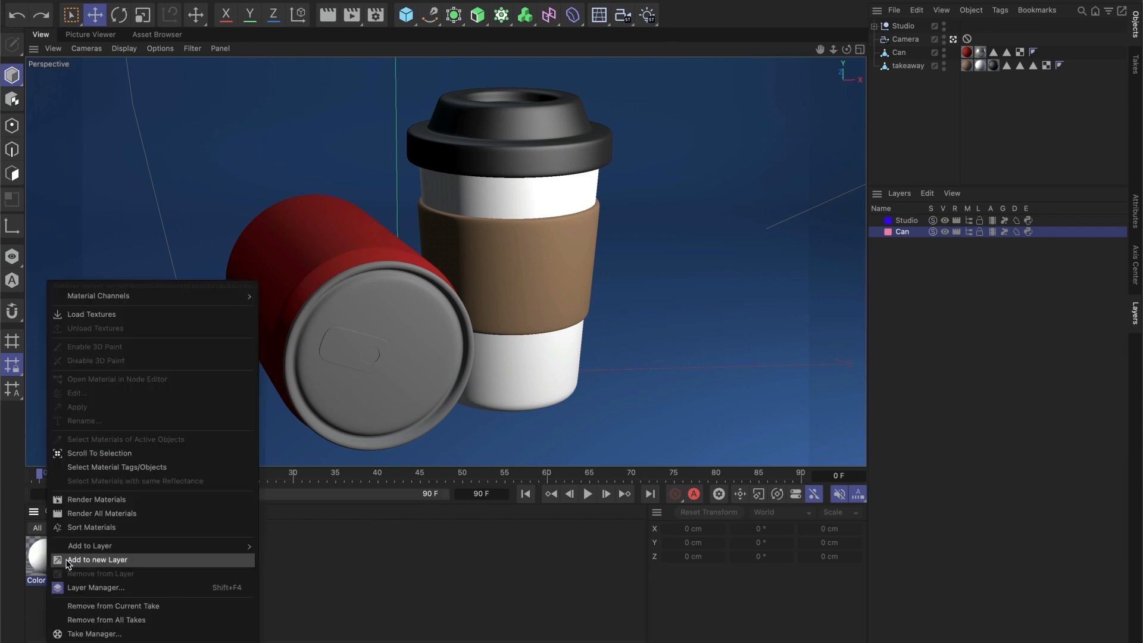
{"action": "left_click", "coordinate": [140, 560]}
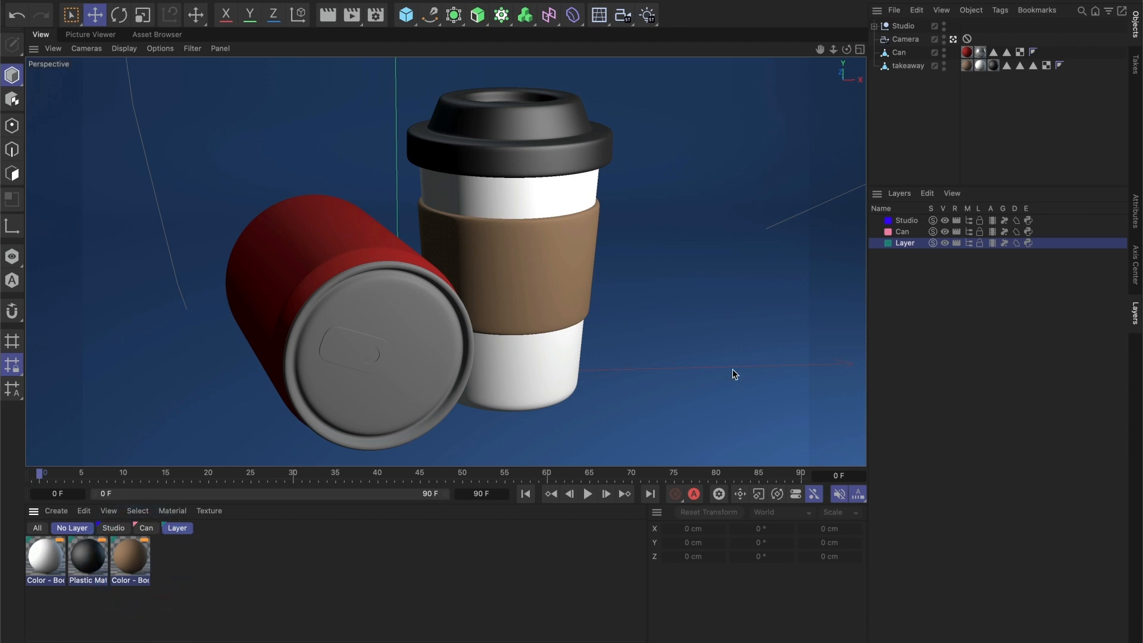
Step: Rename the layer of the white, black and brown materials to Coffee Cup
{"action": "double_click", "coordinate": [905, 244]}
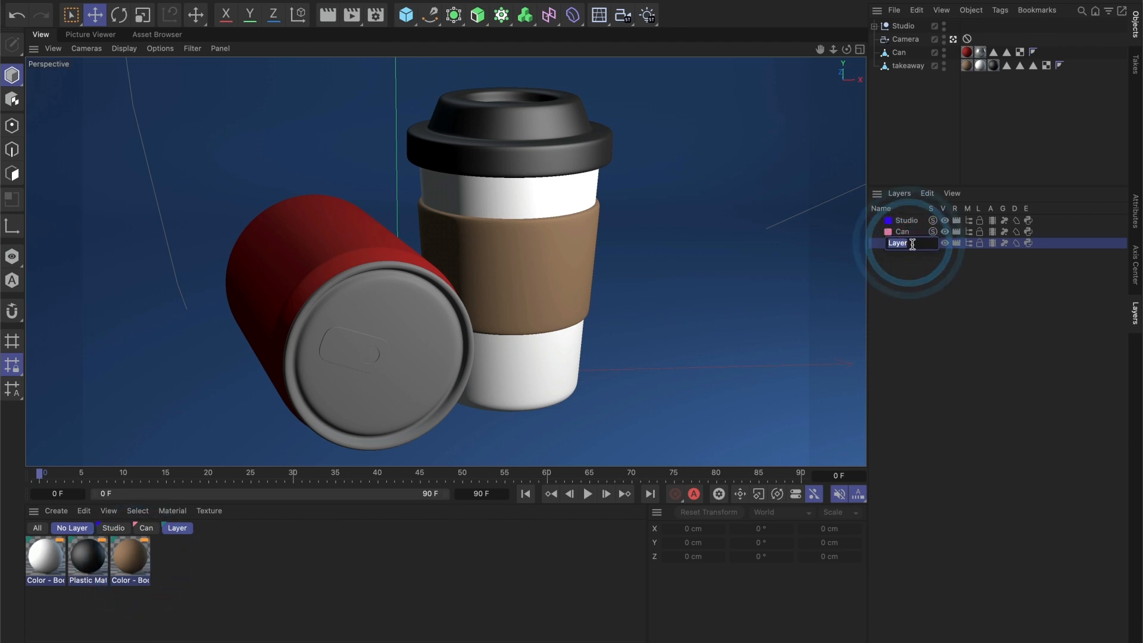
{"action": "type", "text": "Coffee"}
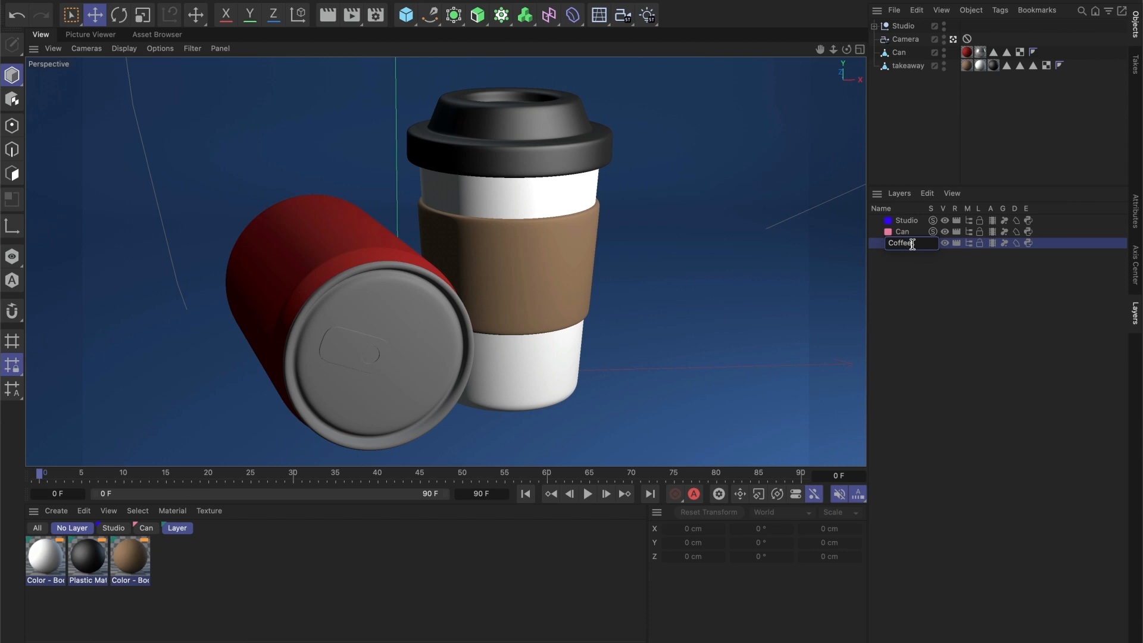
{"action": "type", "text": " Cup"}
{"action": "key", "text": "Return"}
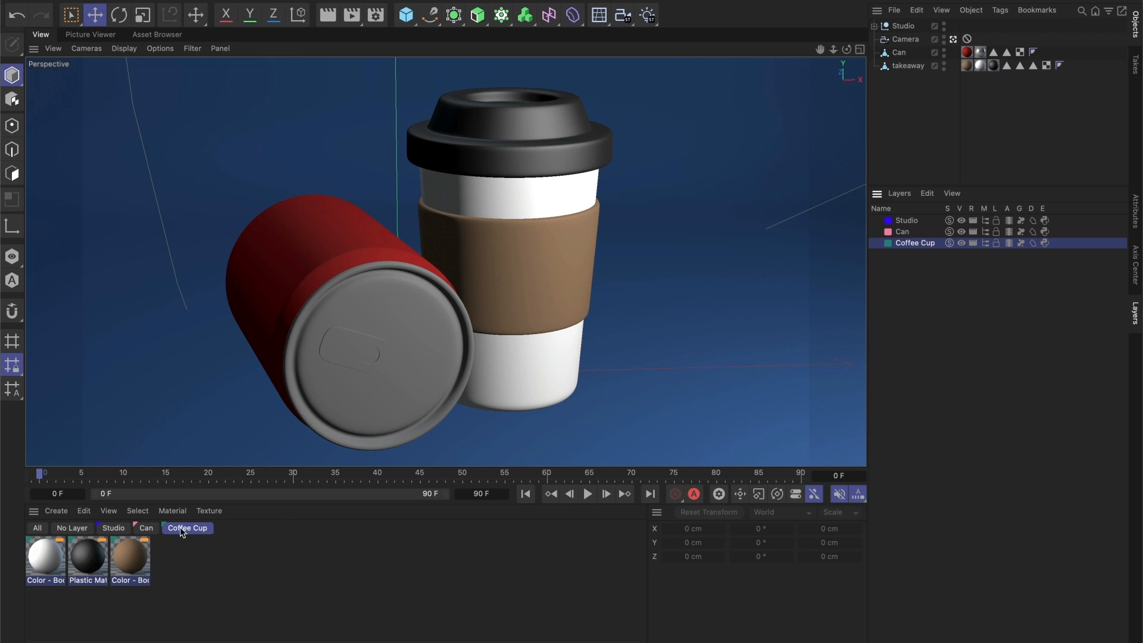
Step: Review the materials of the Can and Studio layers one at a time, and show all materials again
{"action": "left_click", "coordinate": [146, 528]}
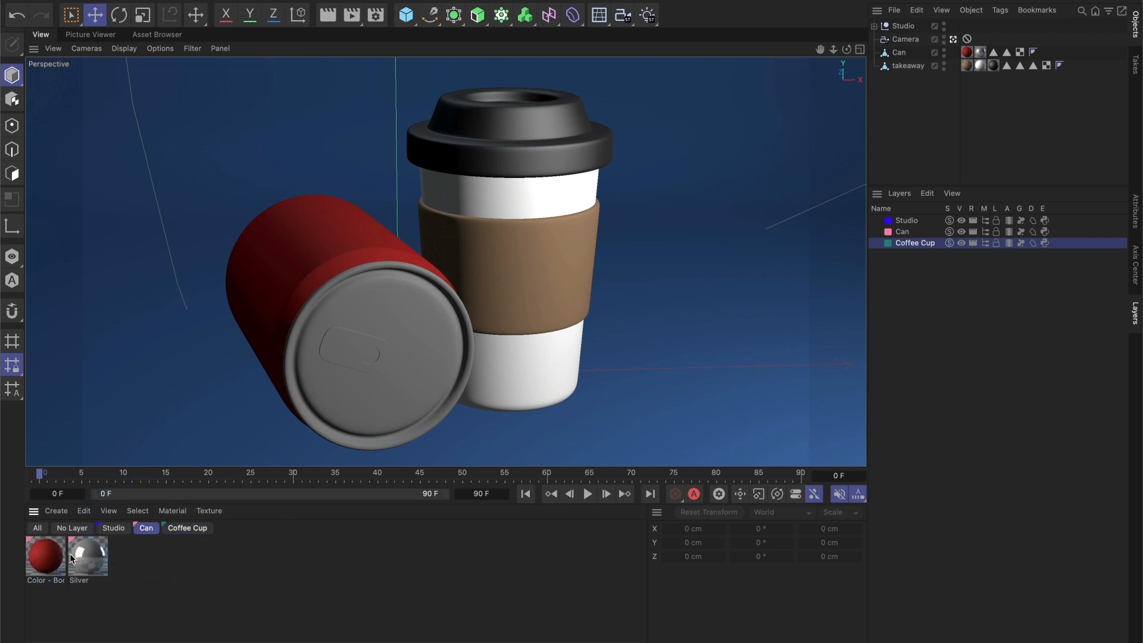
{"action": "left_click", "coordinate": [114, 527]}
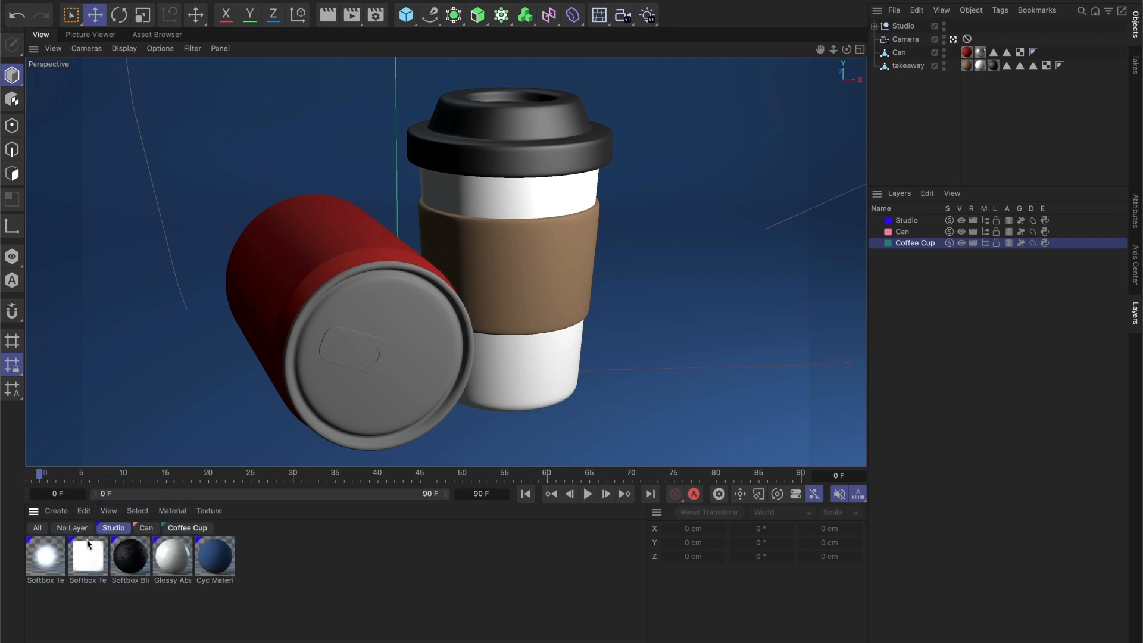
{"action": "left_click", "coordinate": [45, 528]}
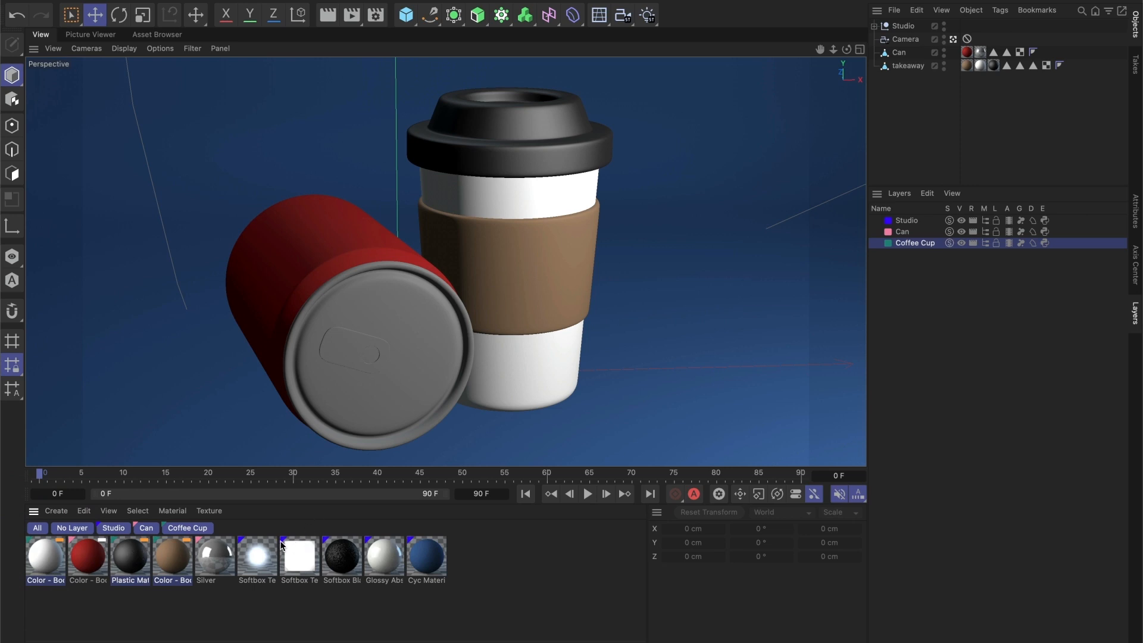
Step: Merge the Can and Coffee Cup layers into a single layer
{"action": "left_click", "coordinate": [912, 231], "text": "shift"}
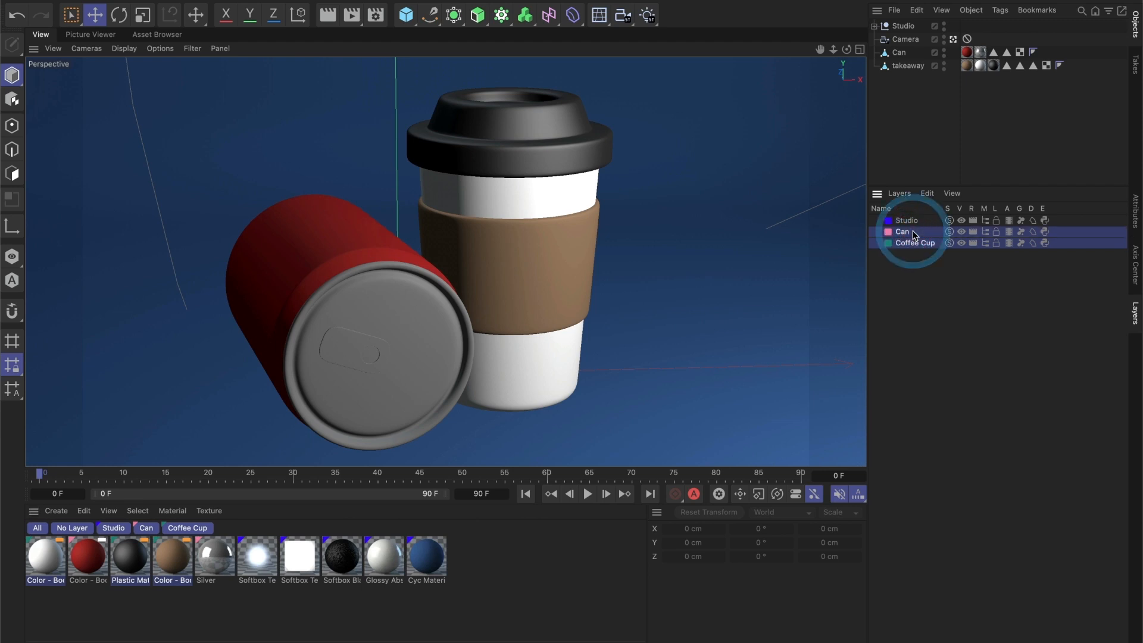
{"action": "right_click", "coordinate": [913, 234]}
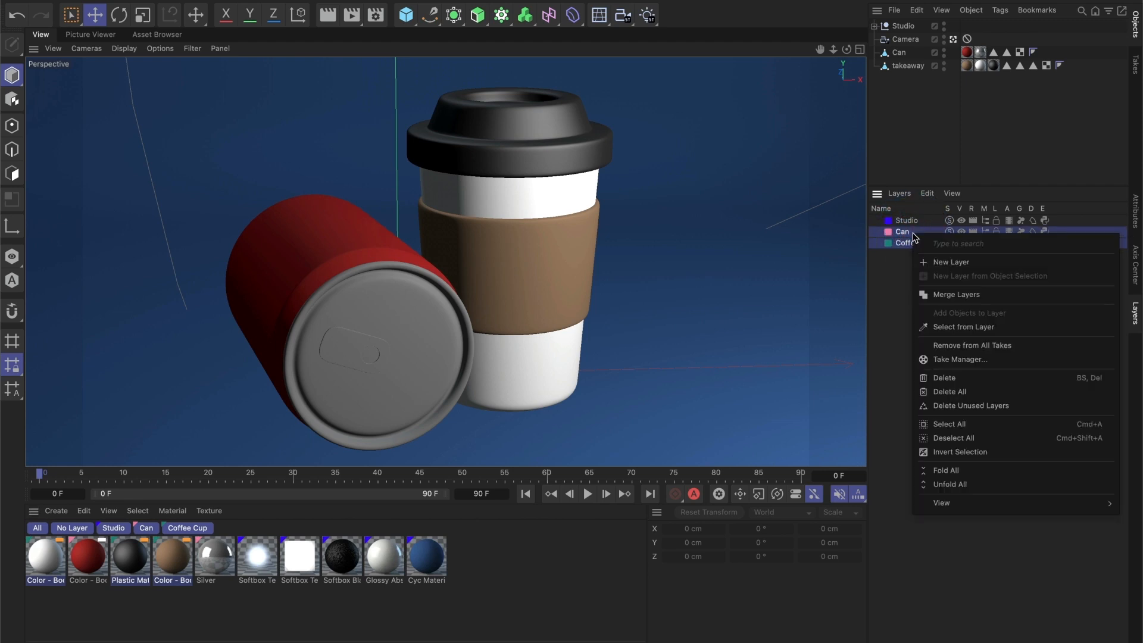
{"action": "left_click", "coordinate": [970, 296]}
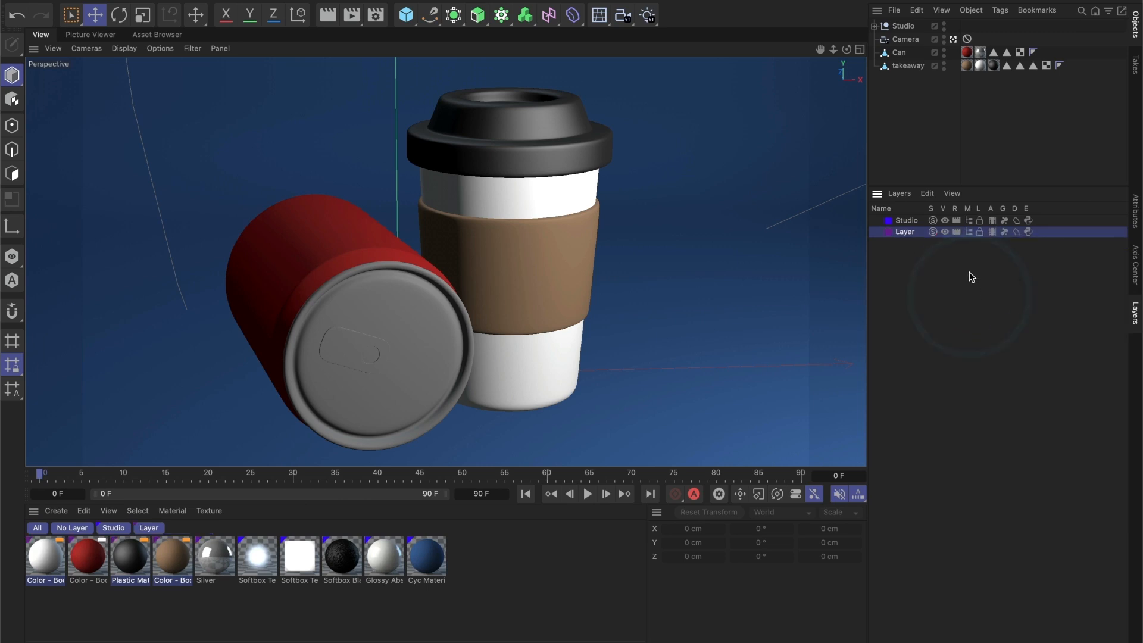
Step: Rename the merged layer to Group 01 and filter the materials to that layer
{"action": "double_click", "coordinate": [911, 234]}
{"action": "type", "text": "Gro"}
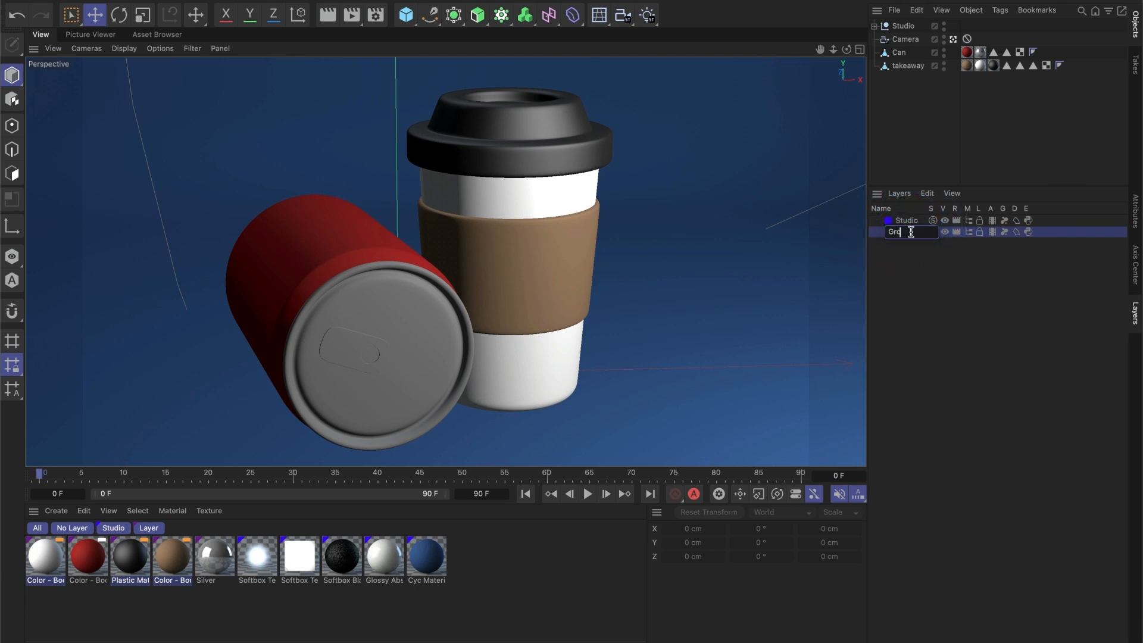
{"action": "type", "text": "up 01"}
{"action": "key", "text": "Return"}
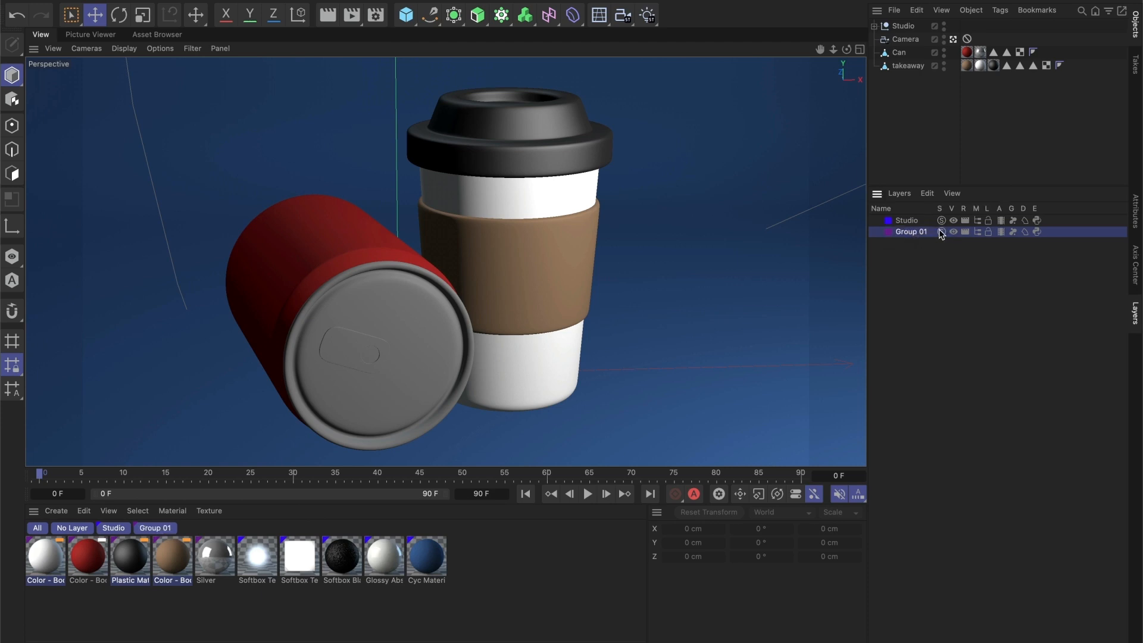
{"action": "left_click", "coordinate": [145, 529]}
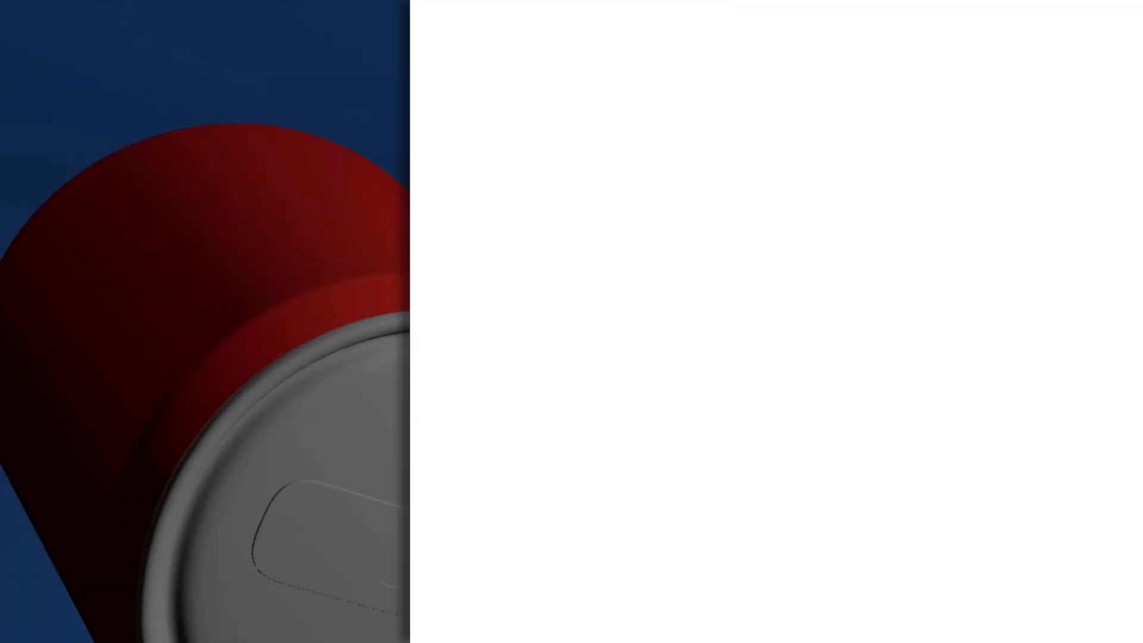
{"action": "left_click", "coordinate": [106, 528]}
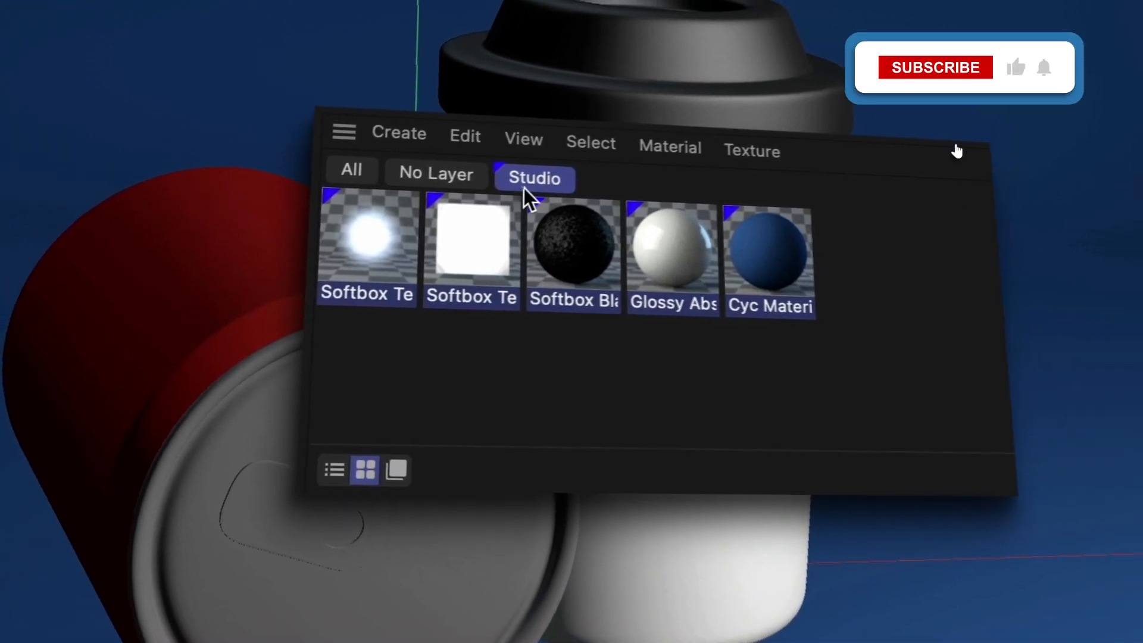
{"action": "left_click", "coordinate": [426, 174]}
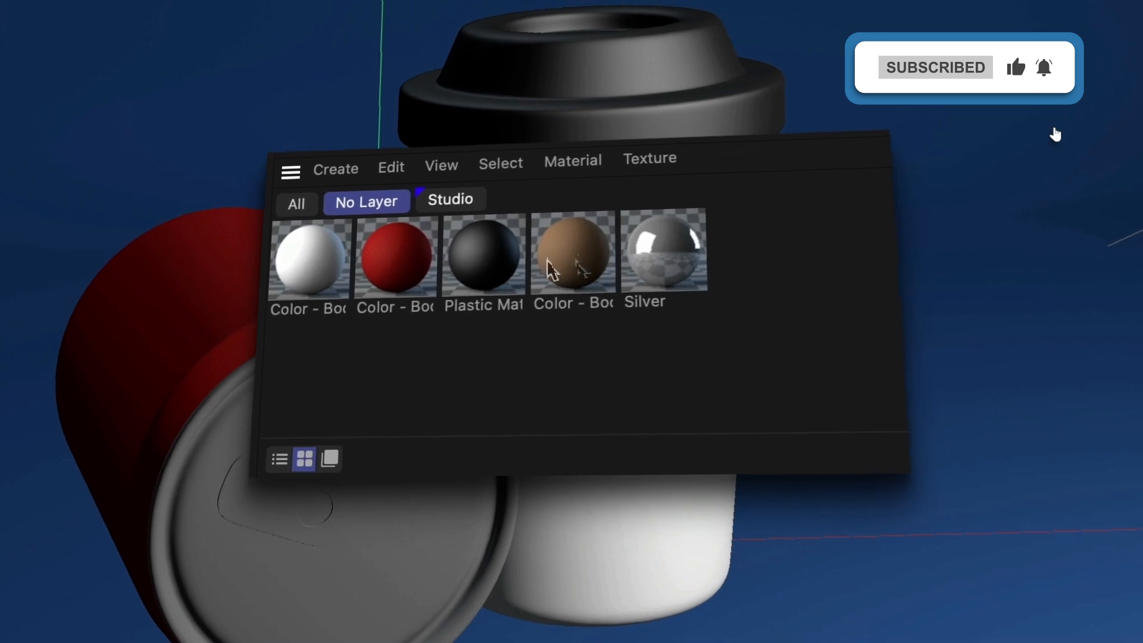
{"action": "left_click", "coordinate": [295, 204]}
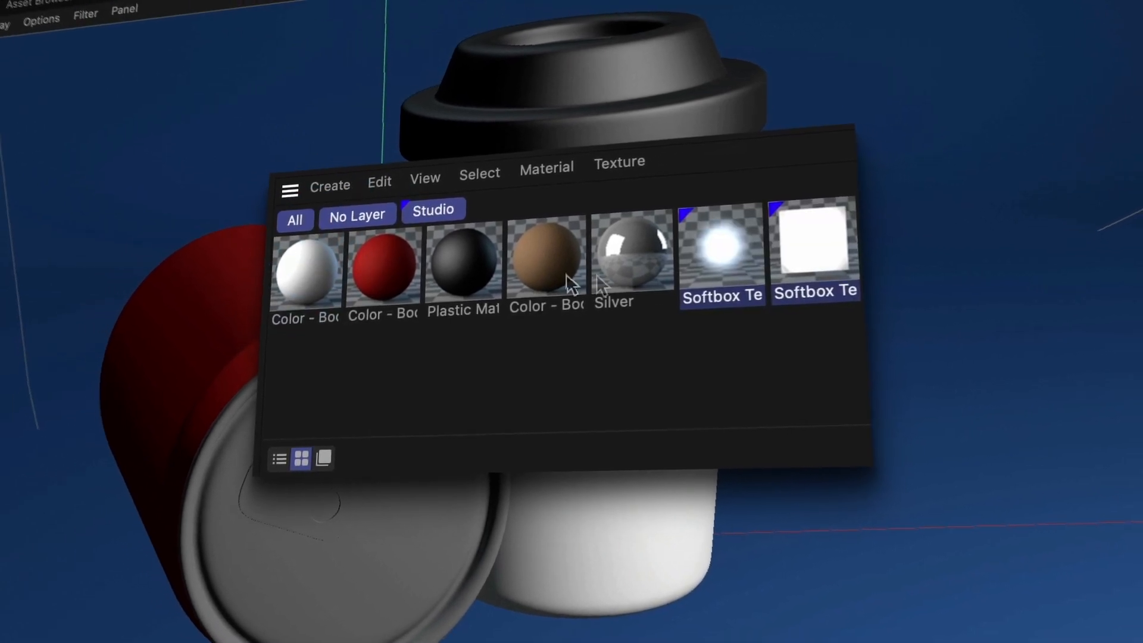